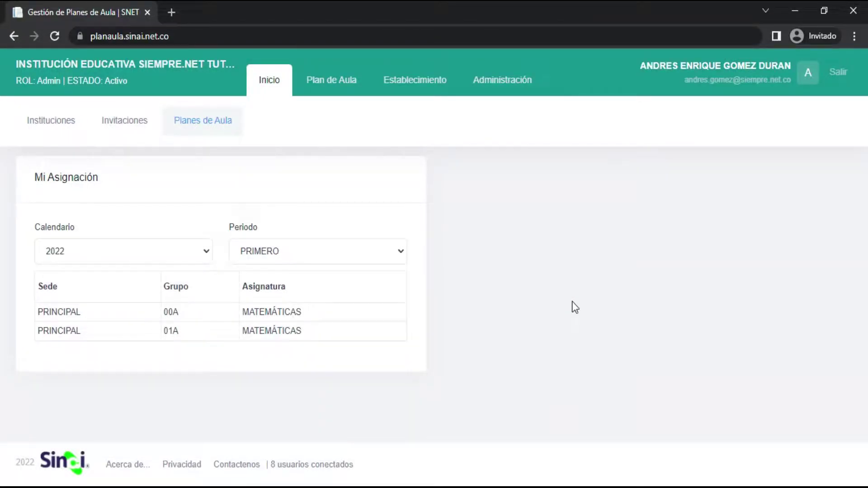
# - Open the Planes de Aula list within Plan de Aula for calendar 2022 and period PRIMERO
pyautogui.click(342, 90)
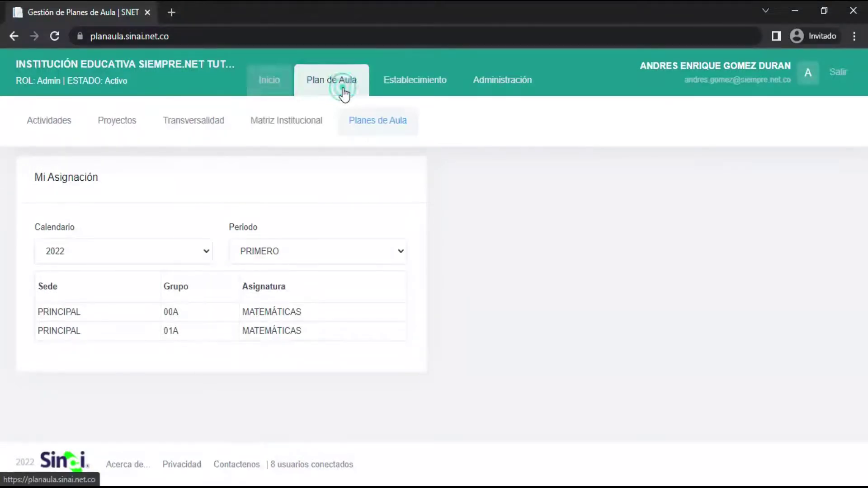
pyautogui.click(394, 140)
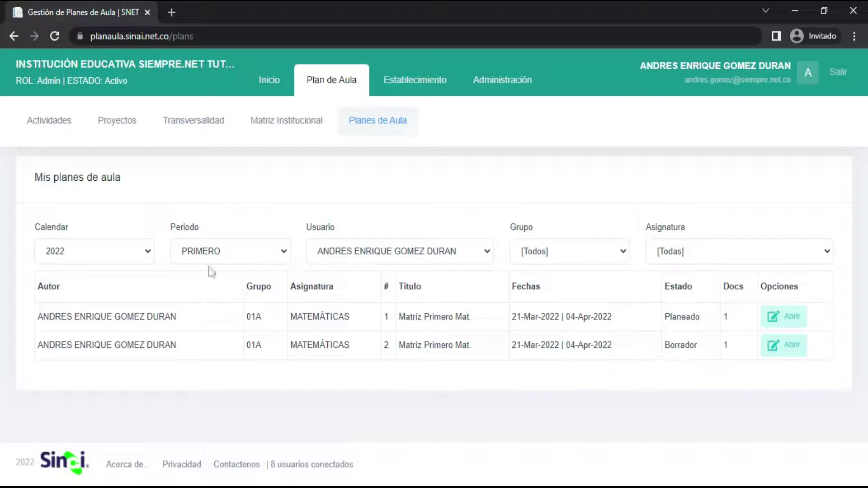
pyautogui.click(147, 251)
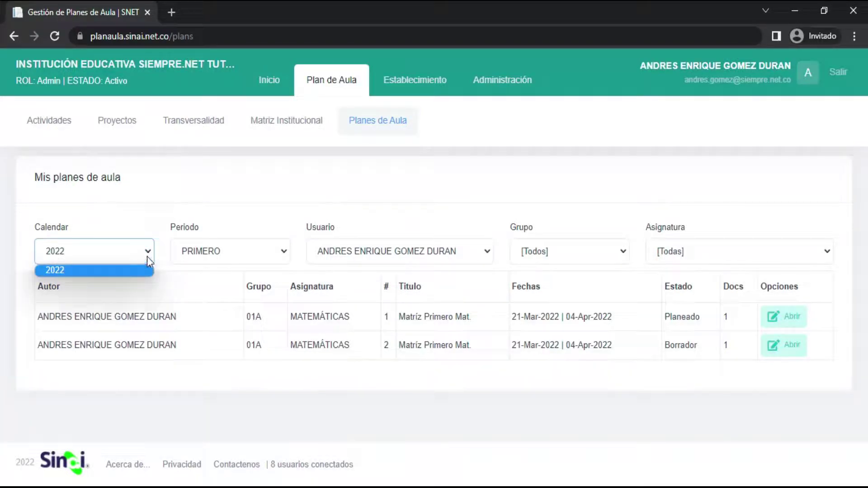
pyautogui.click(151, 232)
pyautogui.click(282, 250)
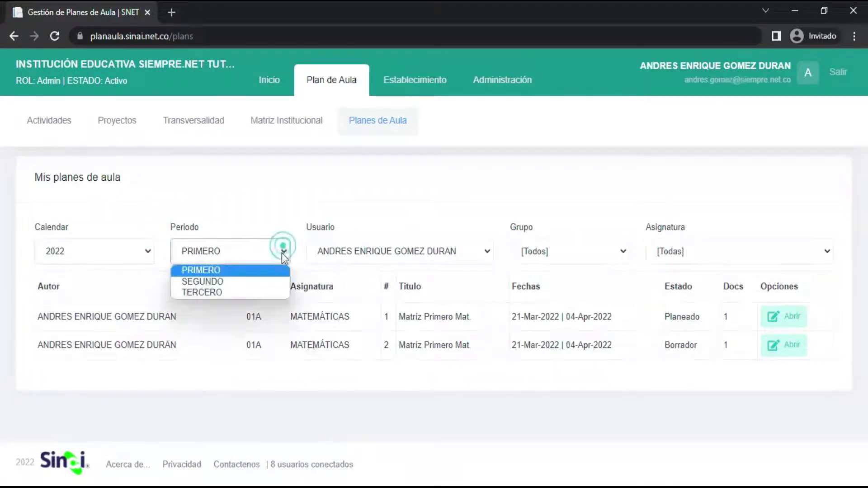
pyautogui.click(249, 272)
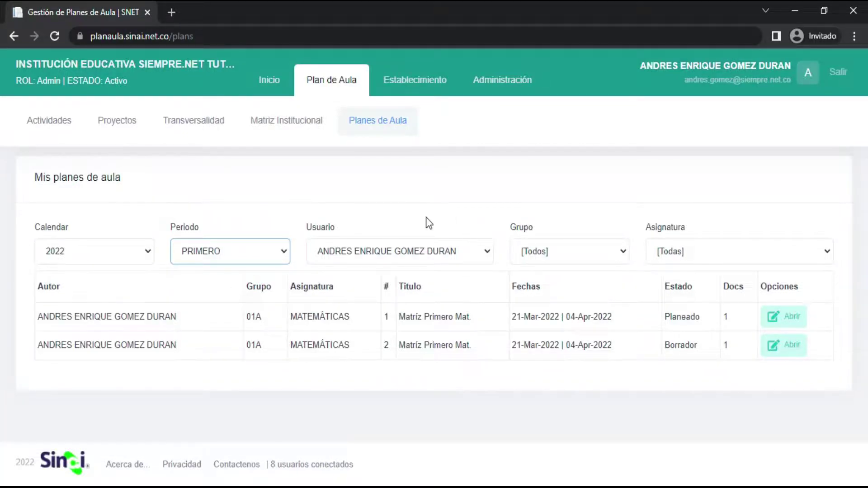
# - Filter the classroom plans by the administrator's own user, group 01A and subject MATEMÁTICAS
pyautogui.click(490, 256)
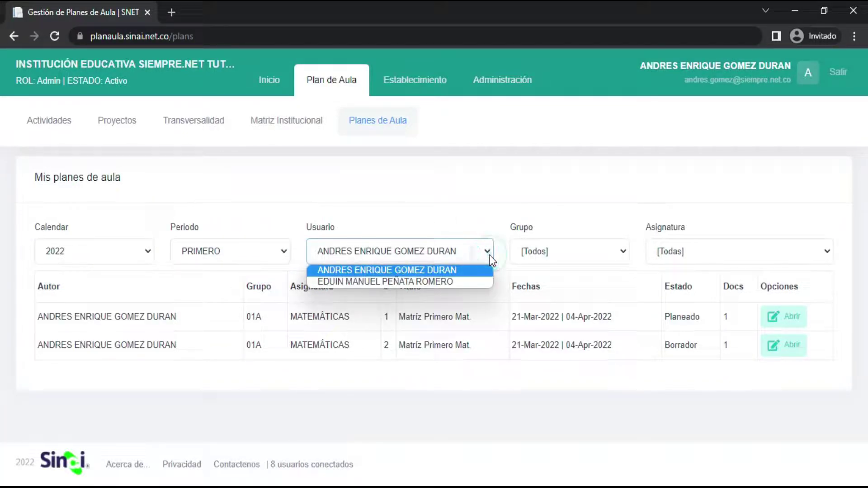
pyautogui.click(472, 276)
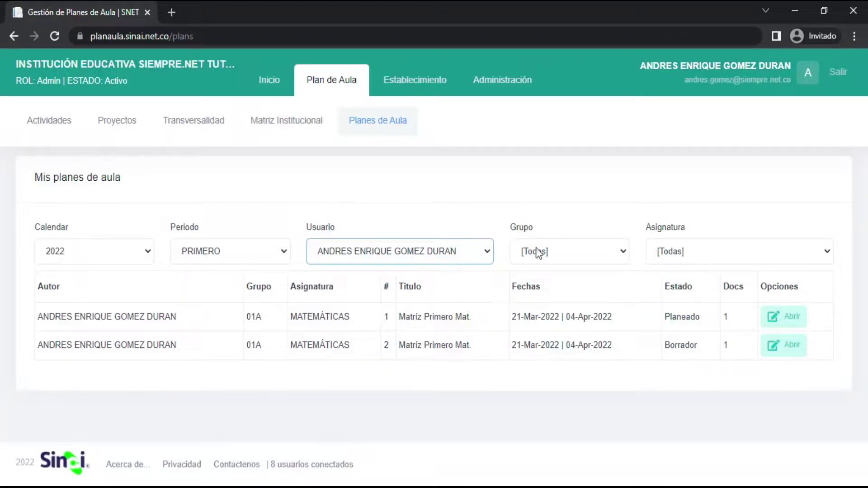
pyautogui.click(585, 252)
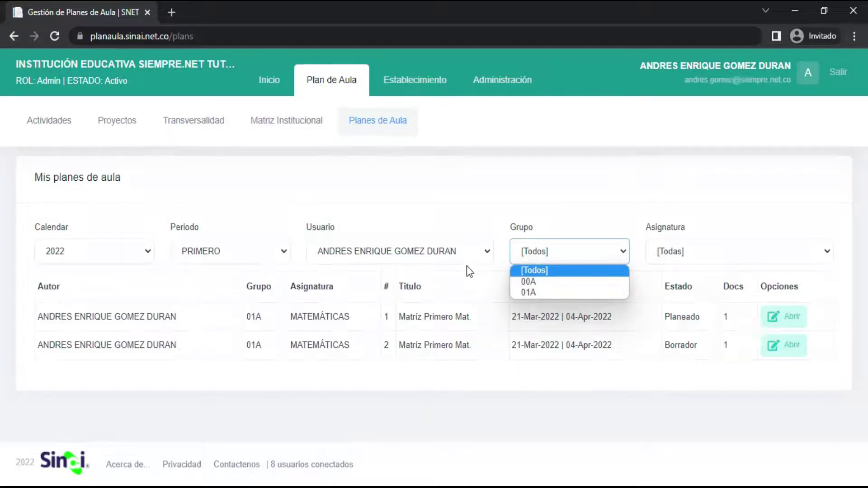
pyautogui.click(544, 292)
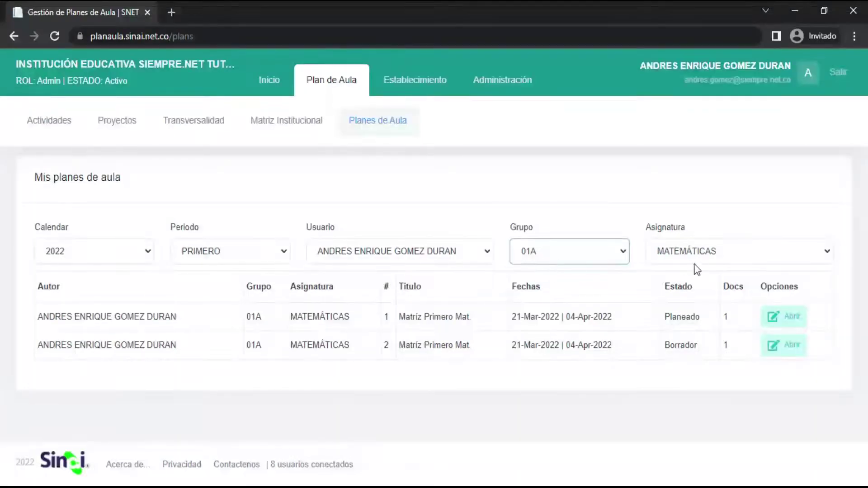
pyautogui.click(828, 253)
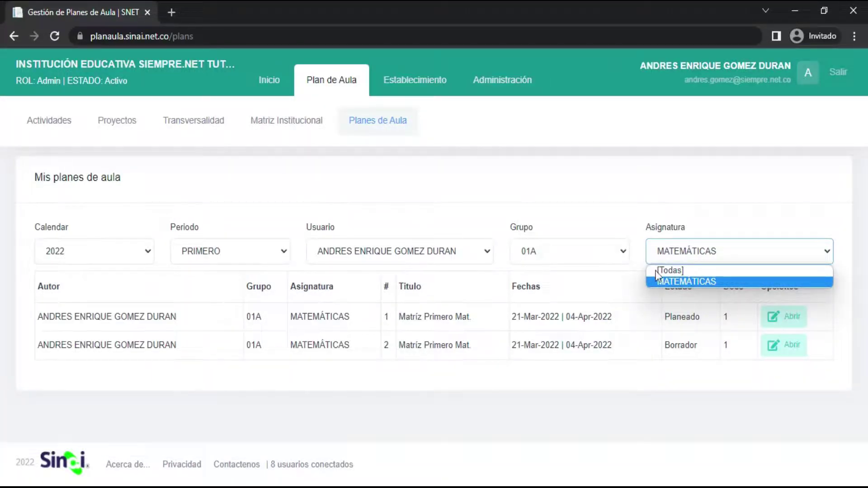
pyautogui.click(694, 281)
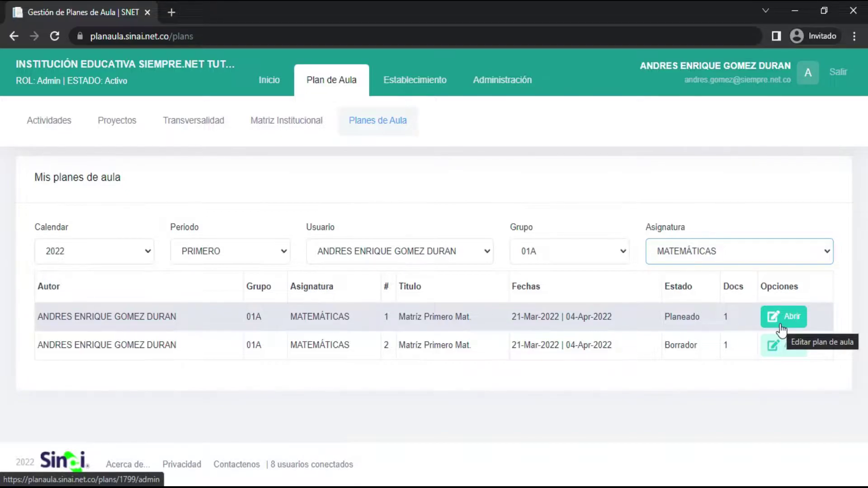
# - Open plan number 1 for group 01A and examine its general details and the available Estado options
pyautogui.click(782, 318)
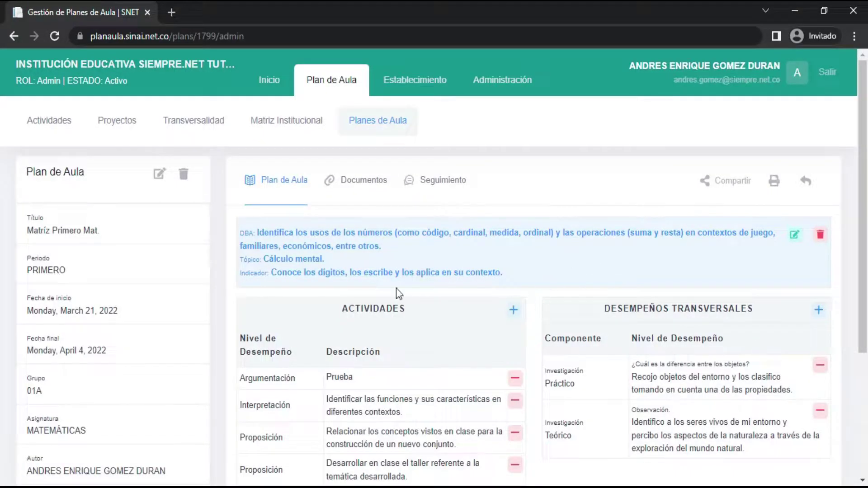
pyautogui.scroll(-3, 174, 224)
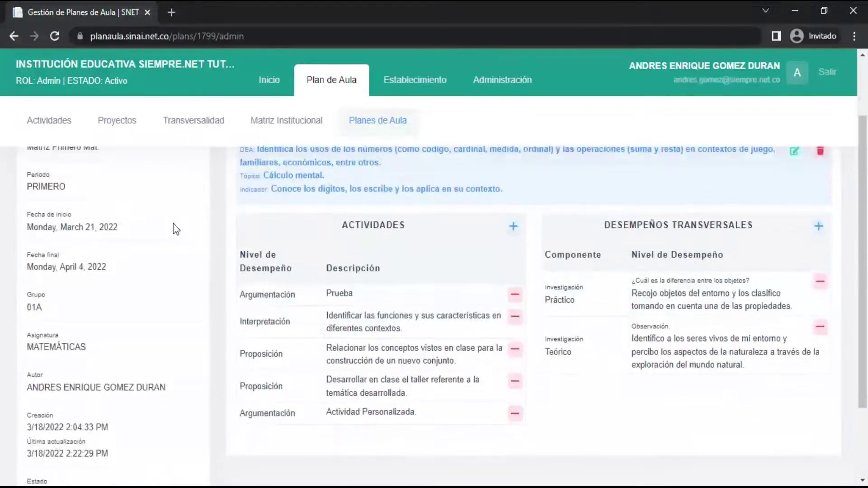
pyautogui.scroll(3, 136, 350)
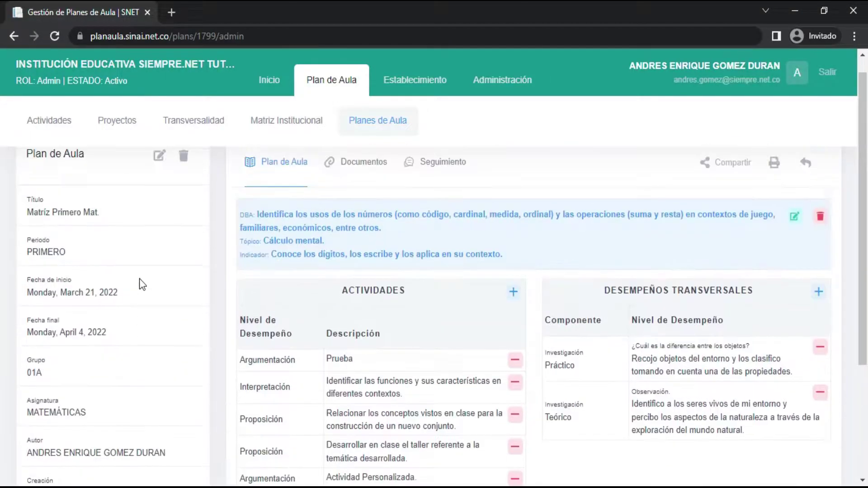
pyautogui.scroll(-4, 139, 279)
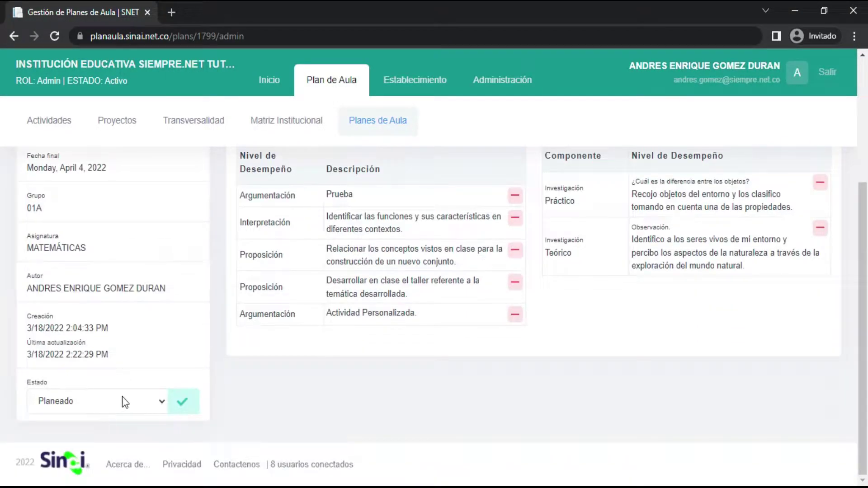
pyautogui.click(159, 403)
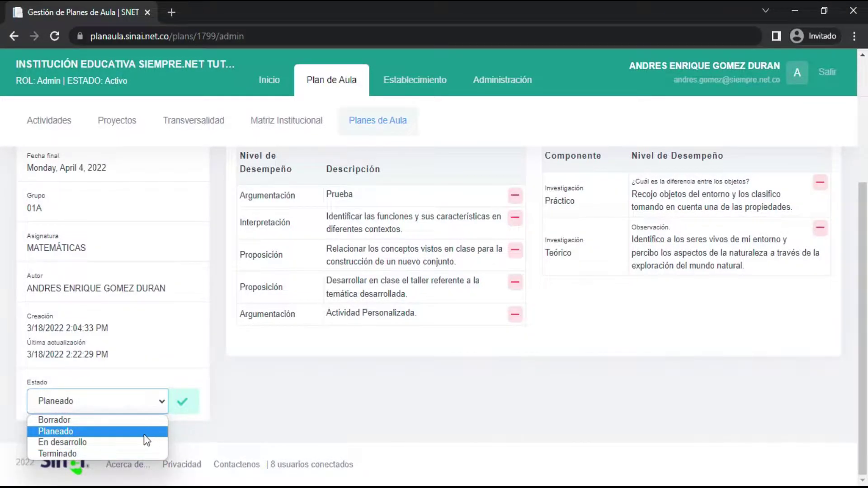
pyautogui.click(455, 425)
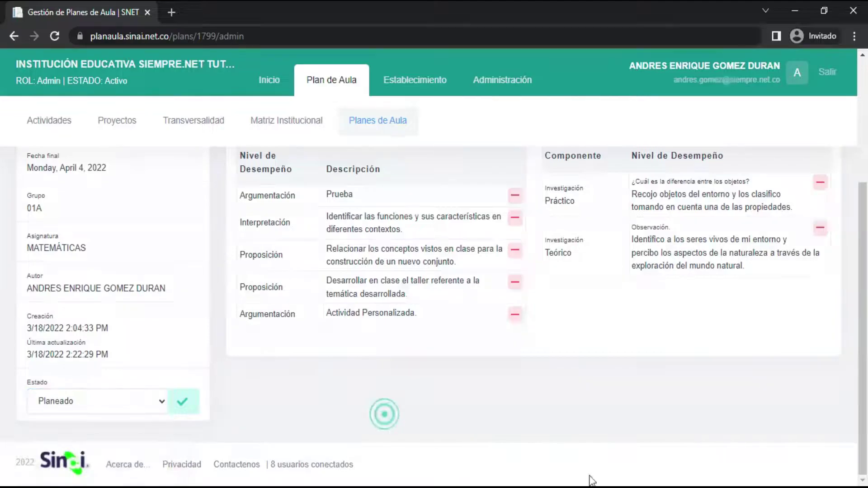
# - Examine the plan's sections and the DBA, Tópico and Indicador texts in the plan elements form, and close the form
pyautogui.scroll(4, 767, 464)
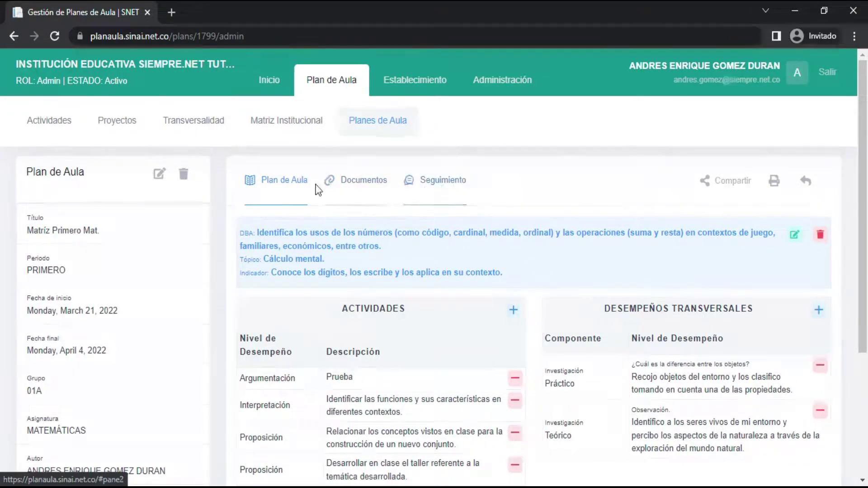
pyautogui.moveTo(860, 227); pyautogui.dragTo(861, 240)
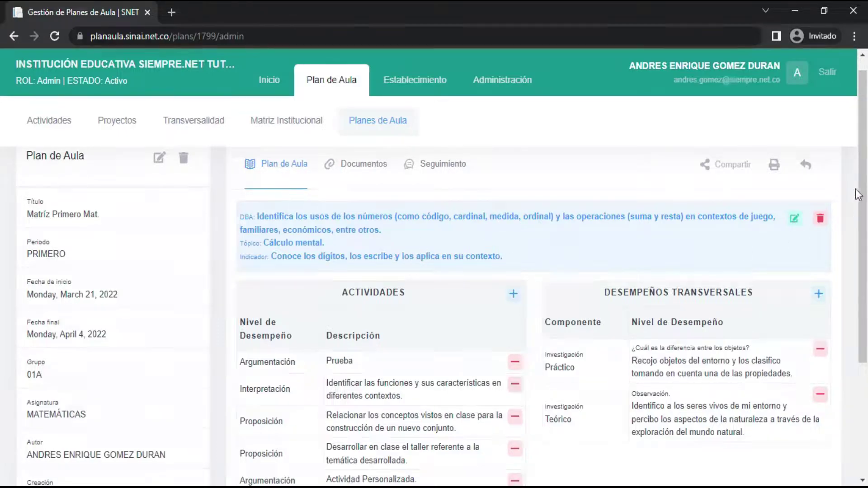
pyautogui.moveTo(864, 186); pyautogui.dragTo(864, 280)
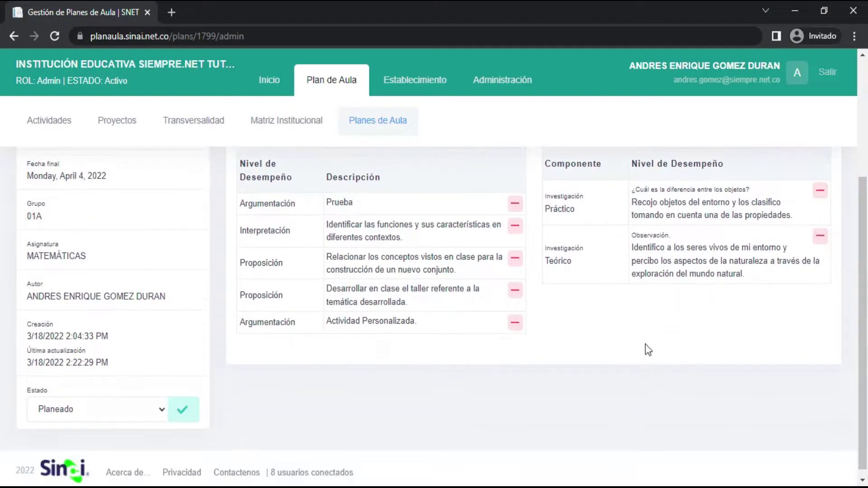
pyautogui.scroll(3, 865, 346)
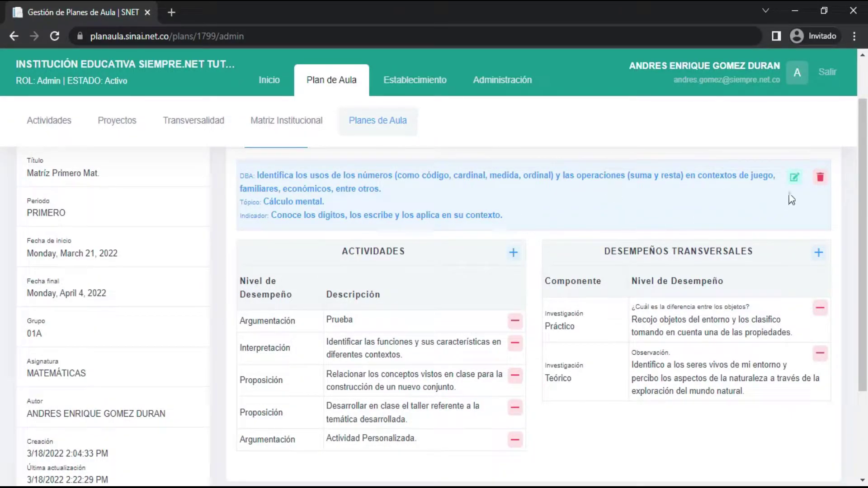
pyautogui.click(795, 178)
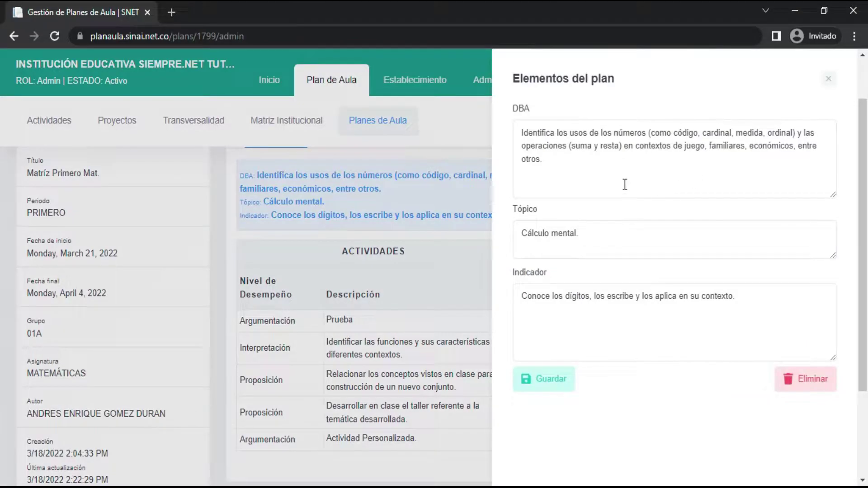
pyautogui.click(606, 239)
pyautogui.click(786, 299)
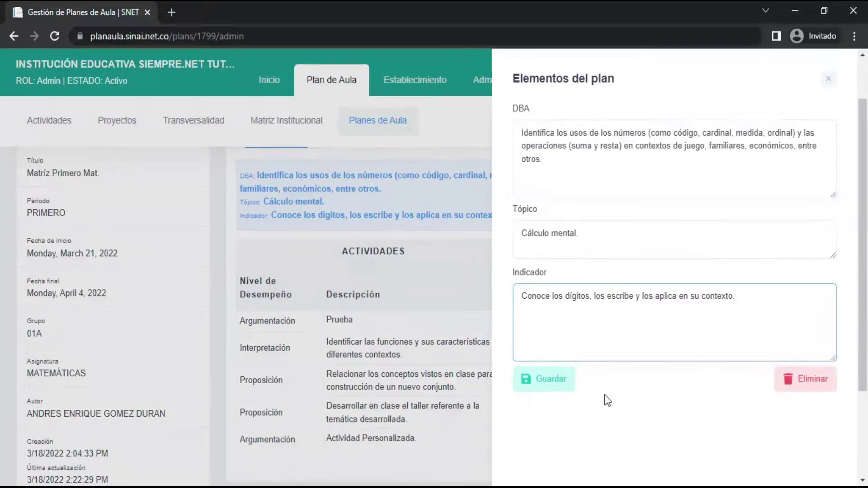
pyautogui.click(557, 385)
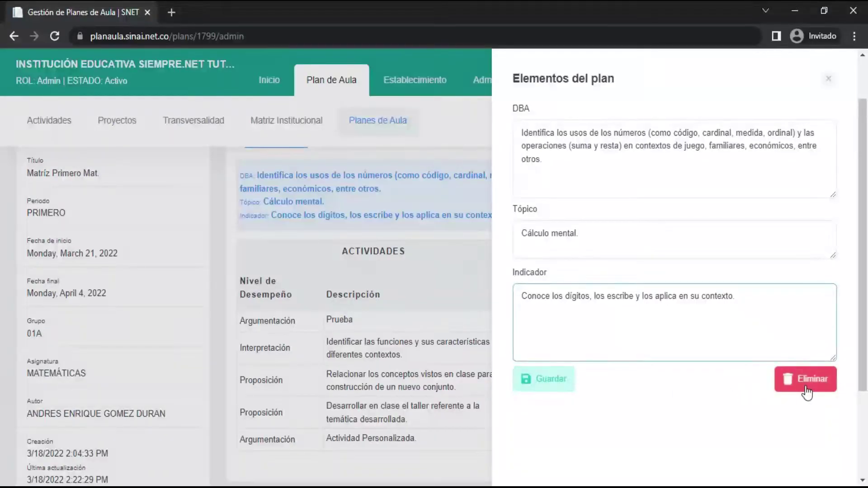
pyautogui.click(829, 80)
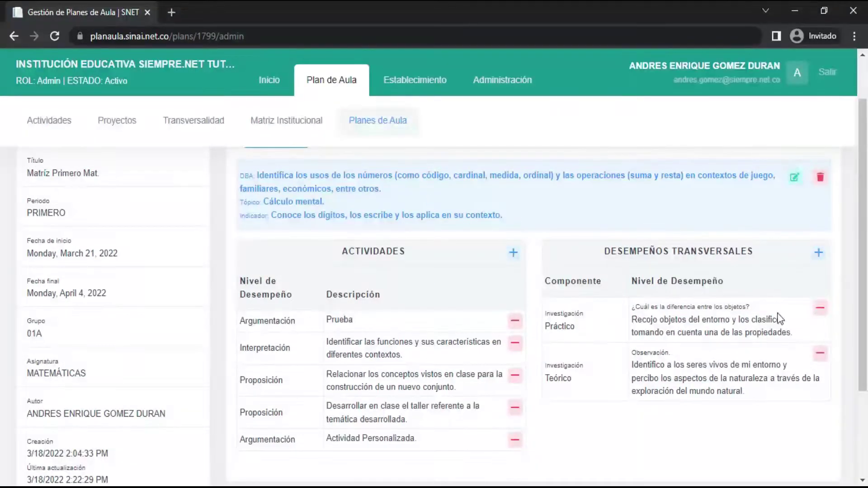
# - Remove the Argumentación activity "Actividad Personalizada." from the plan's activities and dismiss the notification
pyautogui.moveTo(864, 214); pyautogui.dragTo(864, 222)
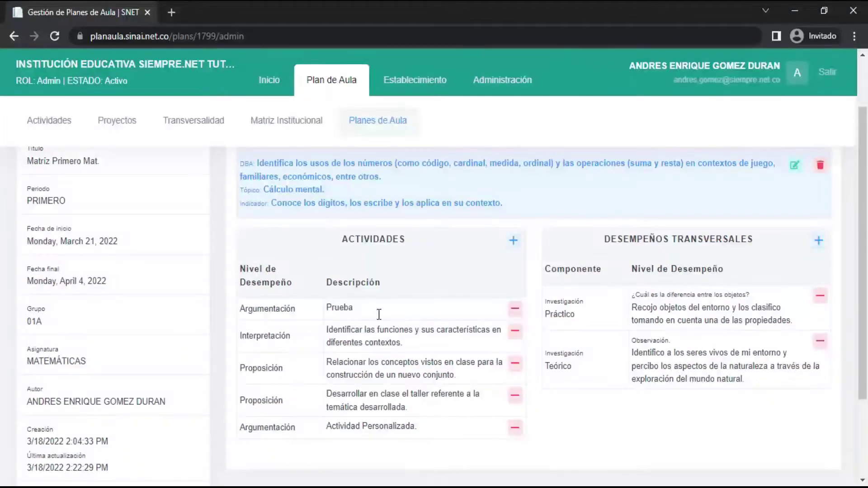
pyautogui.click(514, 428)
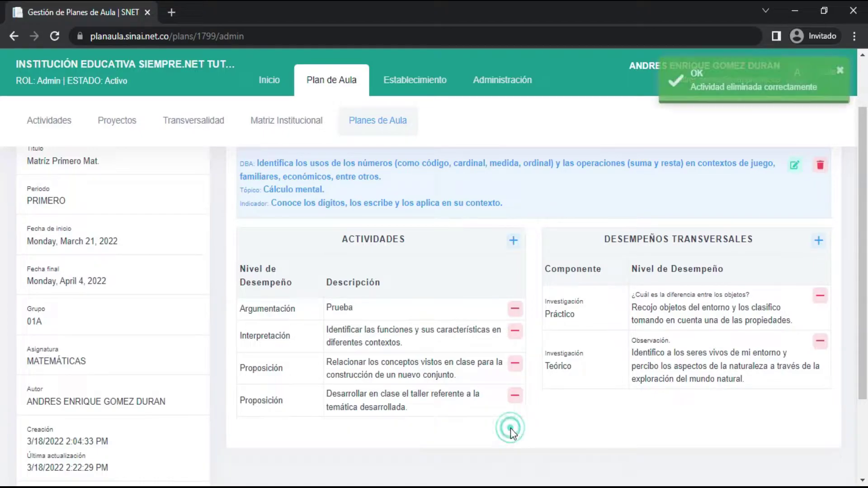
pyautogui.click(838, 74)
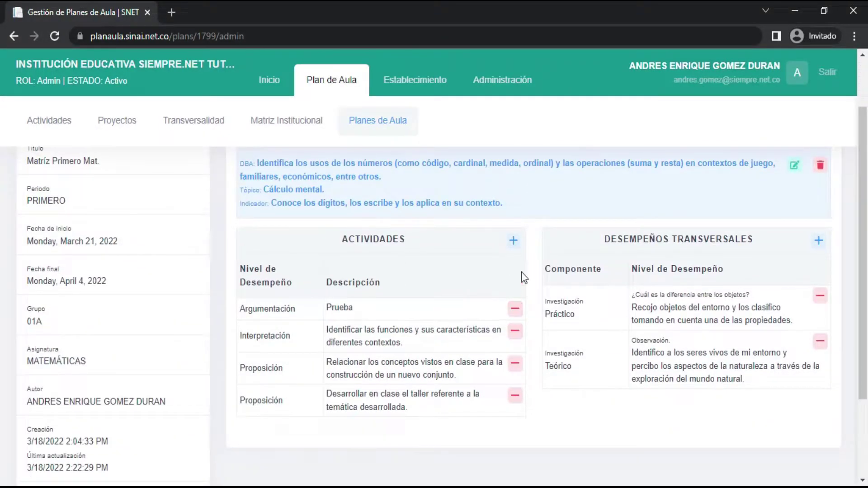
pyautogui.click(514, 242)
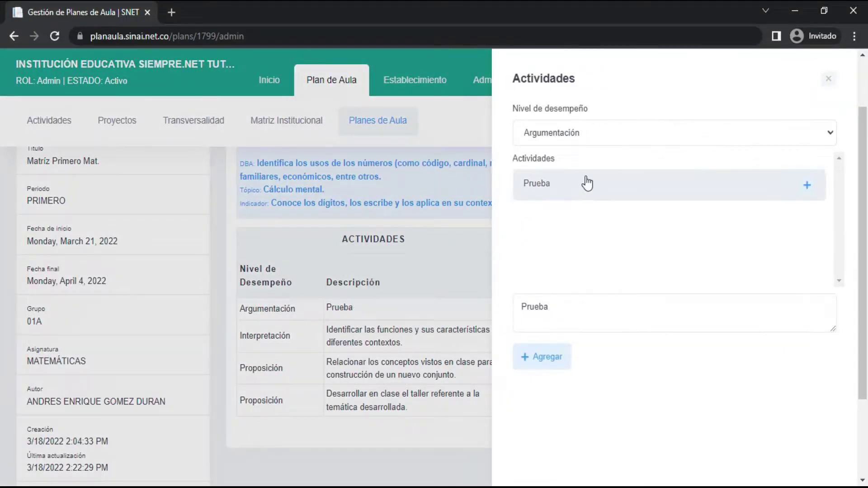
pyautogui.click(715, 131)
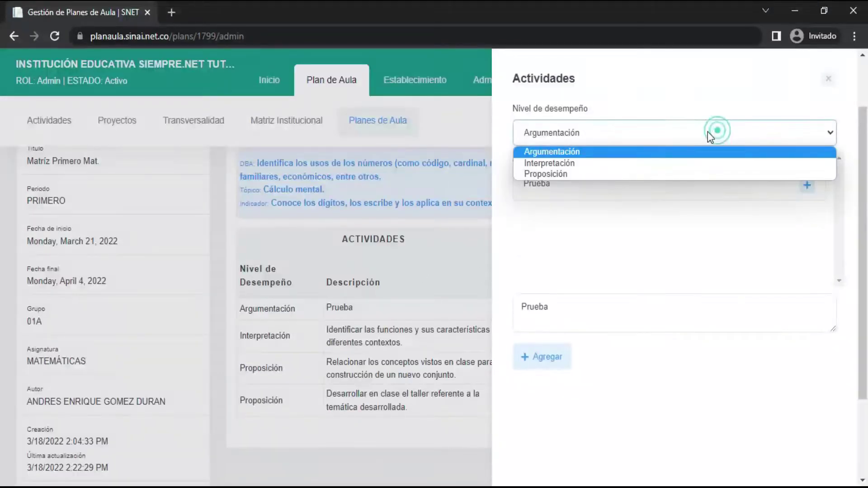
pyautogui.click(590, 172)
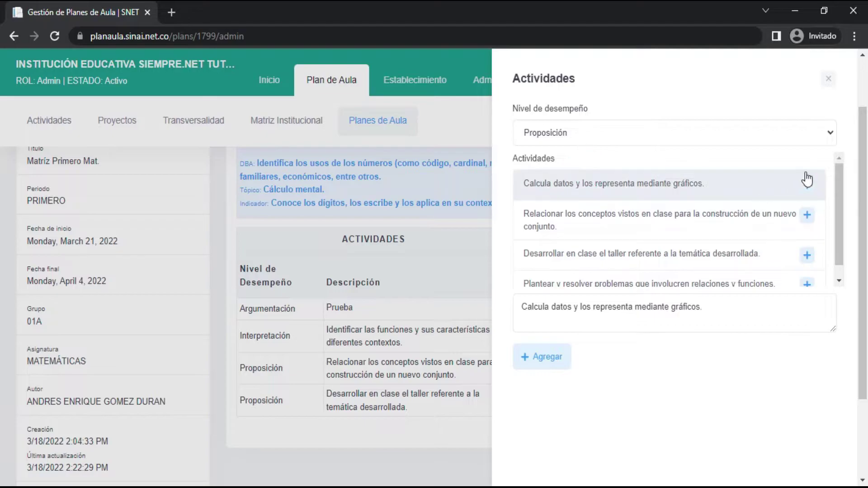
pyautogui.moveTo(839, 195); pyautogui.dragTo(839, 206)
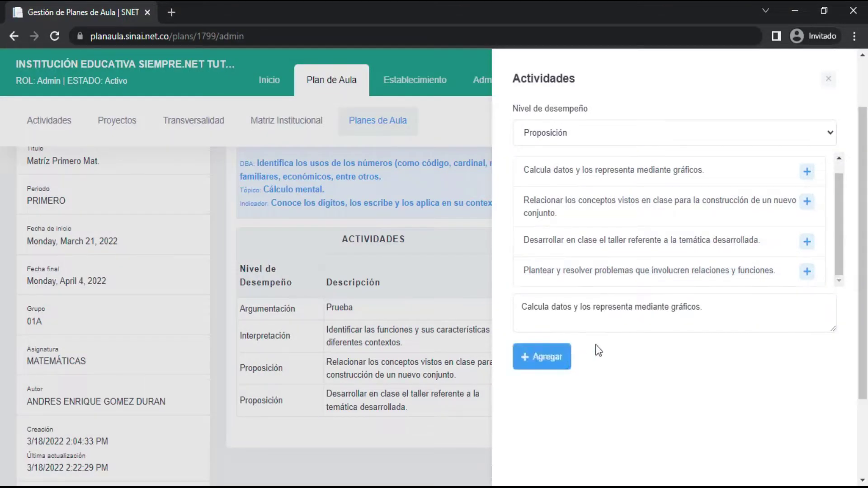
pyautogui.click(827, 79)
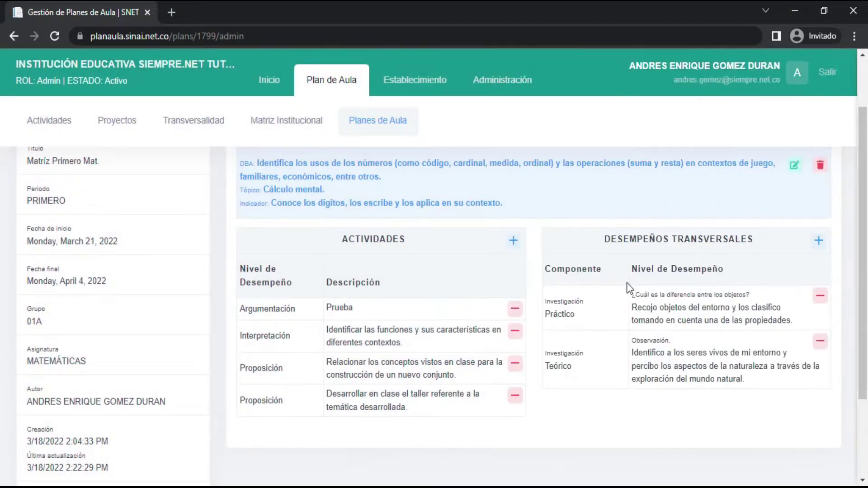
# - Add the Proposición activity "Desarrollar en clase el taller referente a la temática desarrollada." to the plan's activities
pyautogui.click(514, 240)
pyautogui.click(729, 134)
pyautogui.click(624, 173)
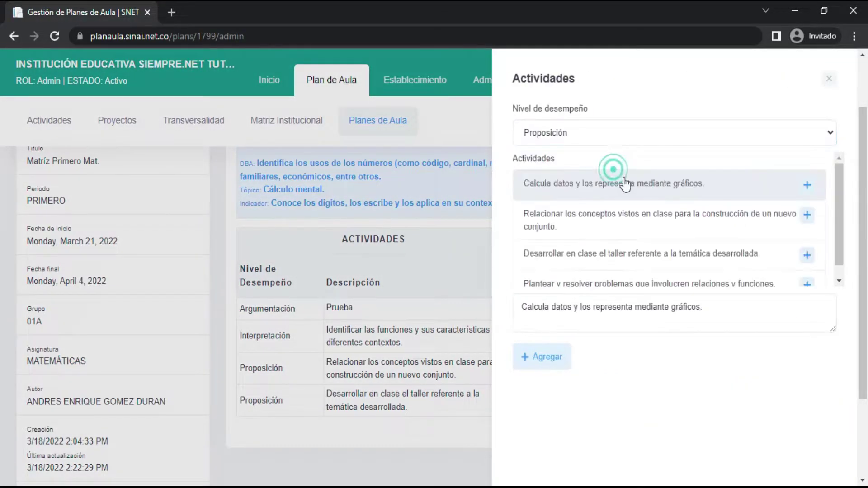
pyautogui.click(807, 255)
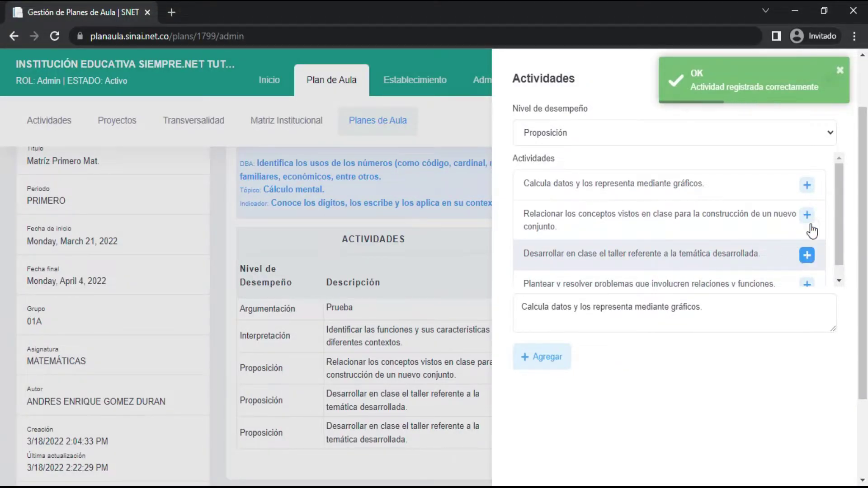
# - Close the activities form and review the plan's tables of activities and transversal performances
pyautogui.click(840, 77)
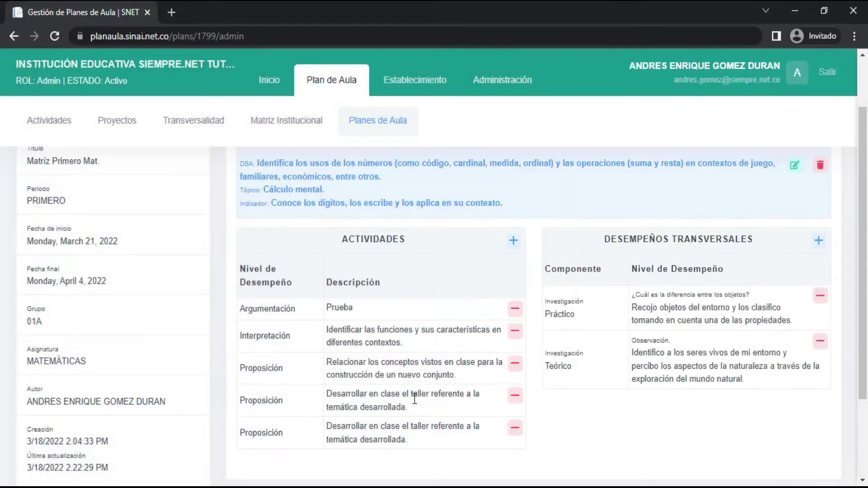
pyautogui.scroll(-2, 286, 379)
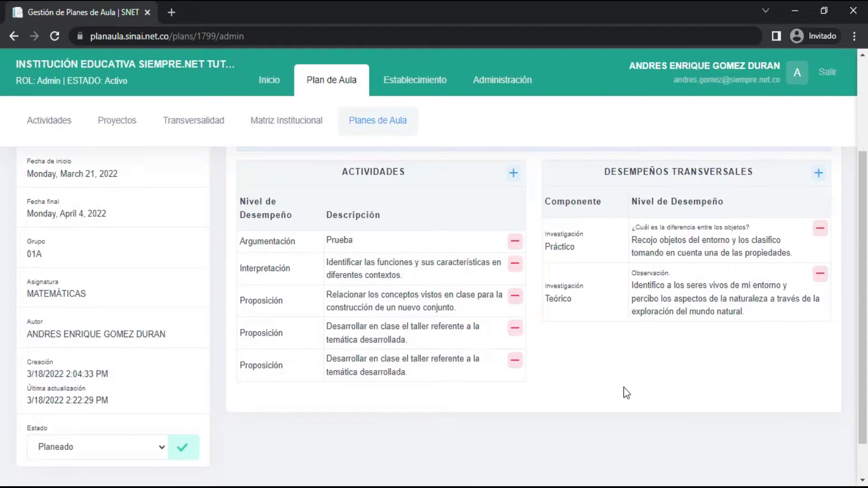
pyautogui.scroll(2, 623, 387)
# - Add the Investigación project's Práctico performance "Recojo objetos del entorno y los clasifico tomando en cuenta una de las propiedades." to the plan's transversal performances
pyautogui.click(818, 241)
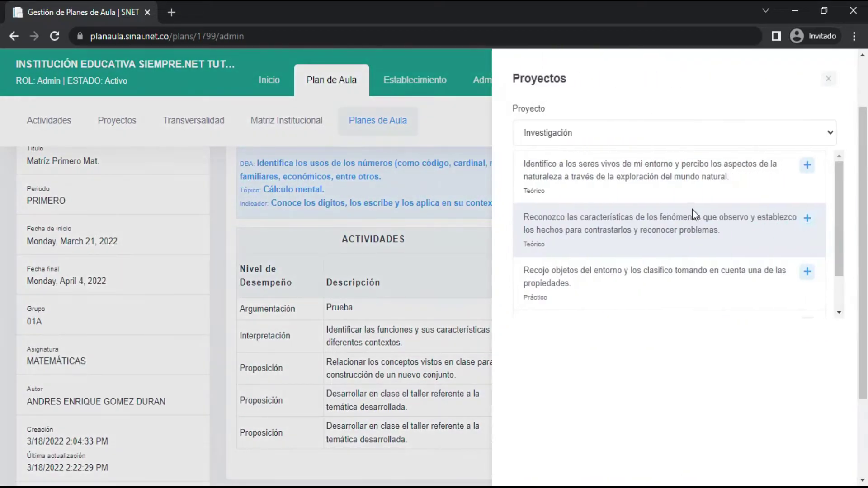
pyautogui.click(629, 141)
pyautogui.click(591, 150)
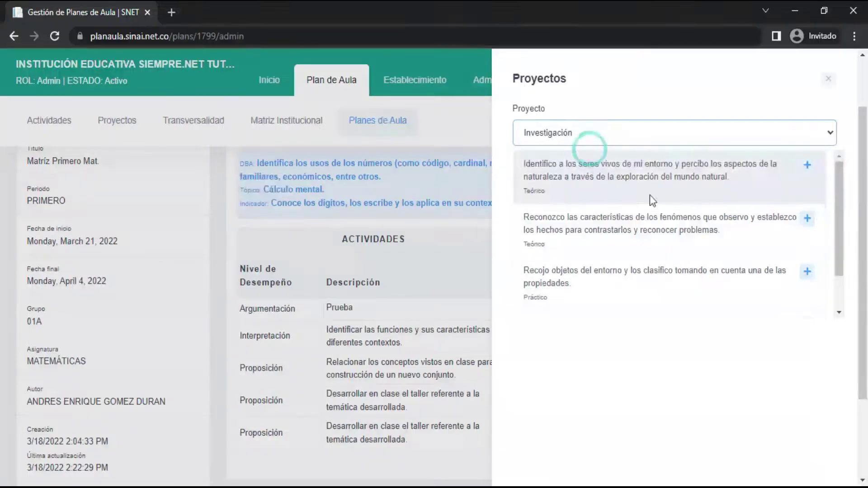
pyautogui.moveTo(840, 238); pyautogui.dragTo(839, 279)
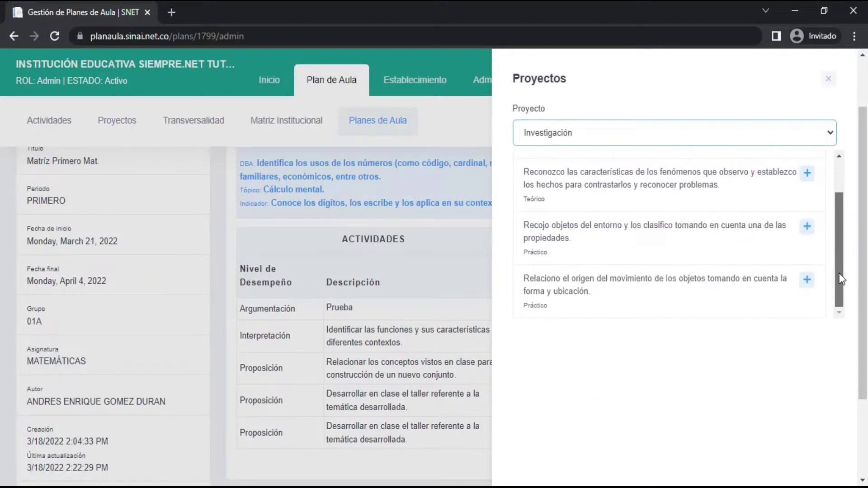
pyautogui.click(808, 227)
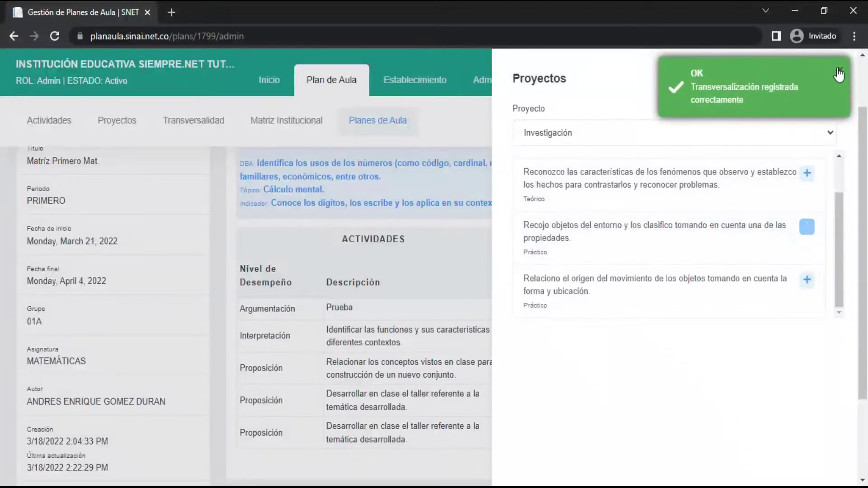
pyautogui.click(831, 79)
pyautogui.scroll(-2, 670, 317)
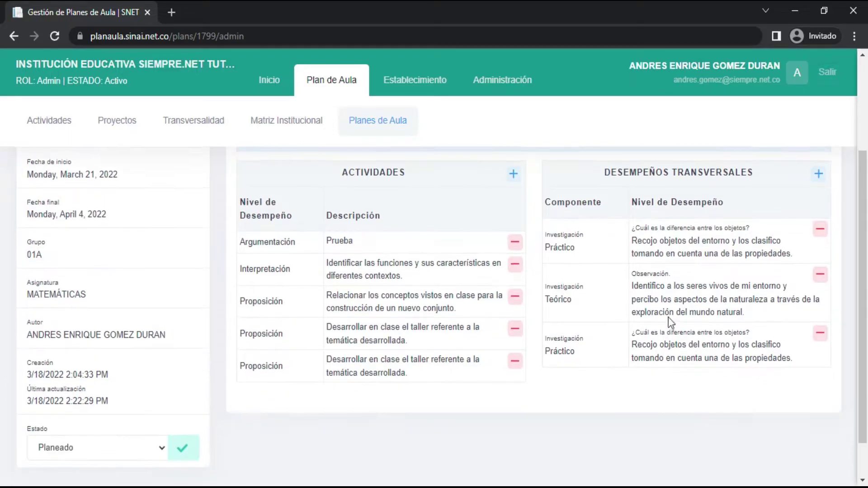
pyautogui.scroll(2, 660, 328)
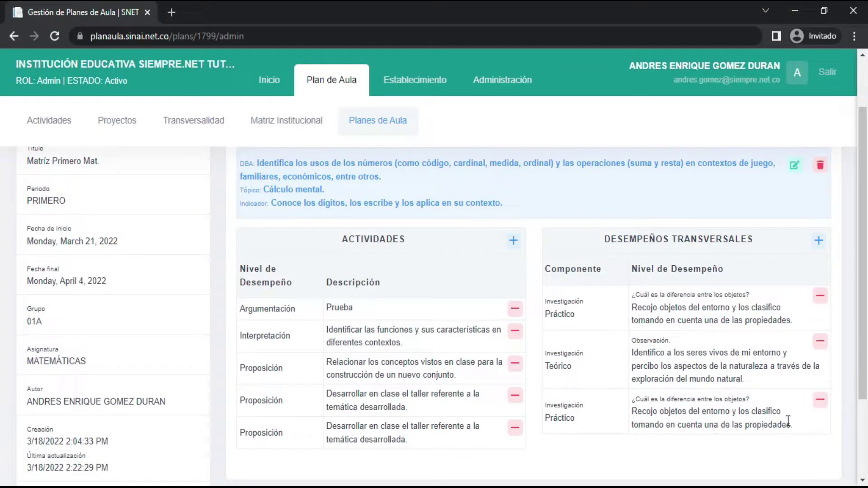
# - Open the plan's documents section, view the file attached as "Documento Tutorial", and close the file
pyautogui.scroll(-3, 552, 355)
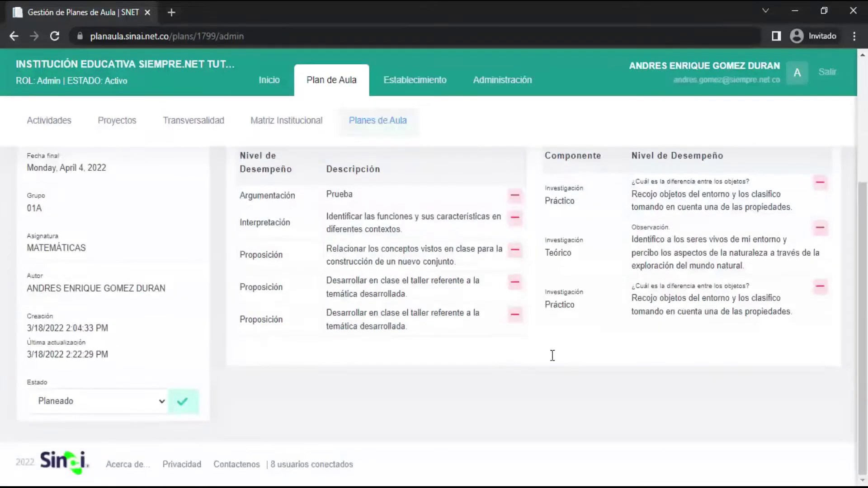
pyautogui.scroll(5, 552, 355)
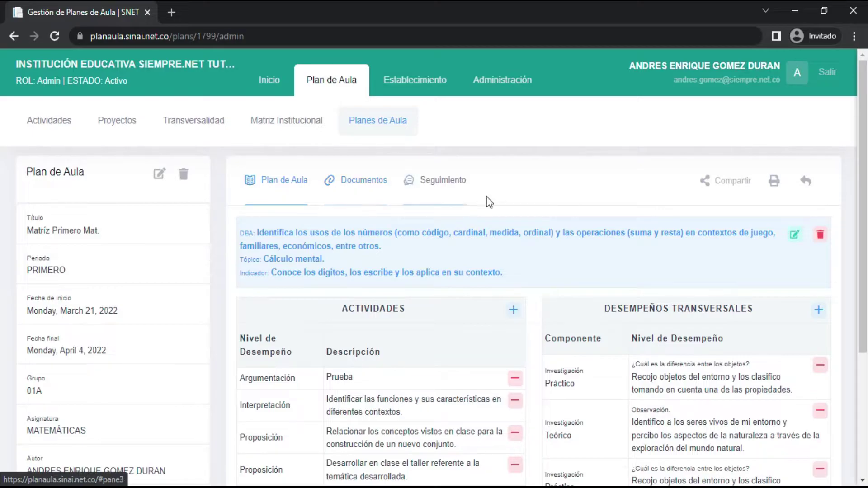
pyautogui.click(355, 190)
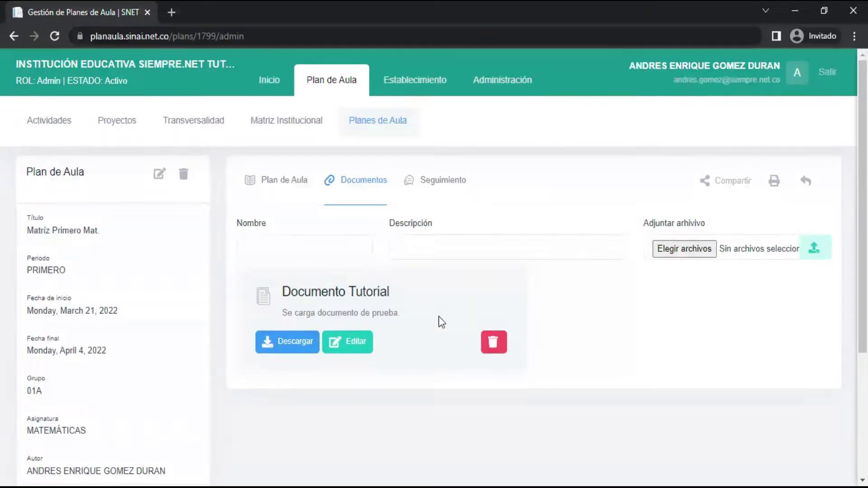
pyautogui.click(291, 351)
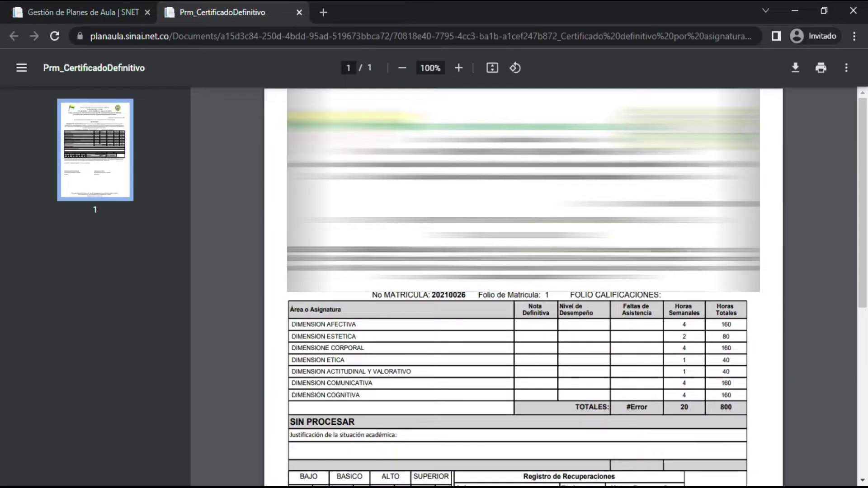
pyautogui.click(298, 12)
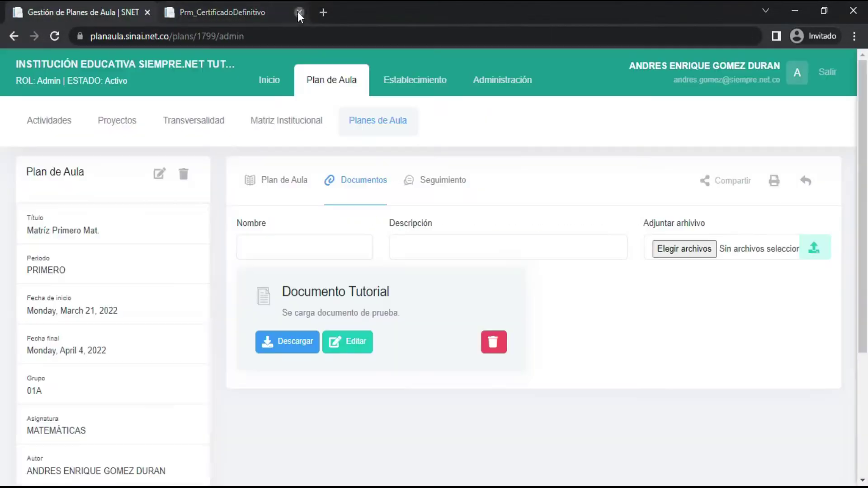
# - Open "Documento Tutorial" for editing, examine its name, description and file details, and close the form
pyautogui.click(342, 351)
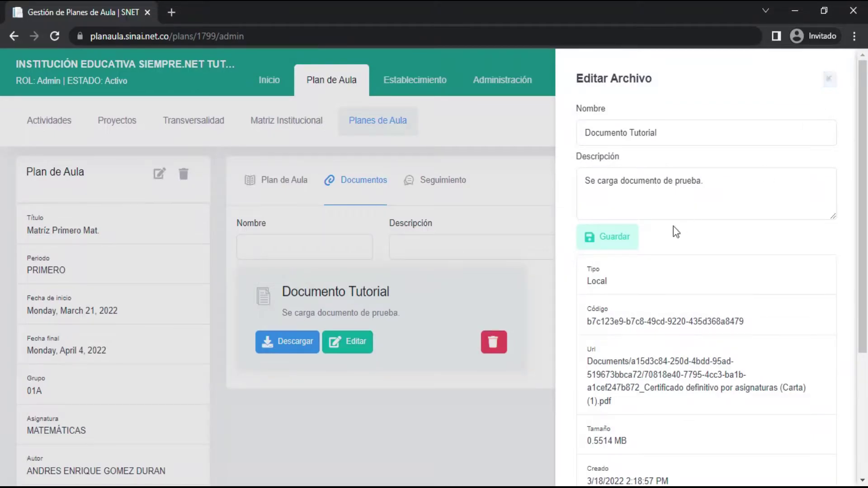
pyautogui.click(626, 242)
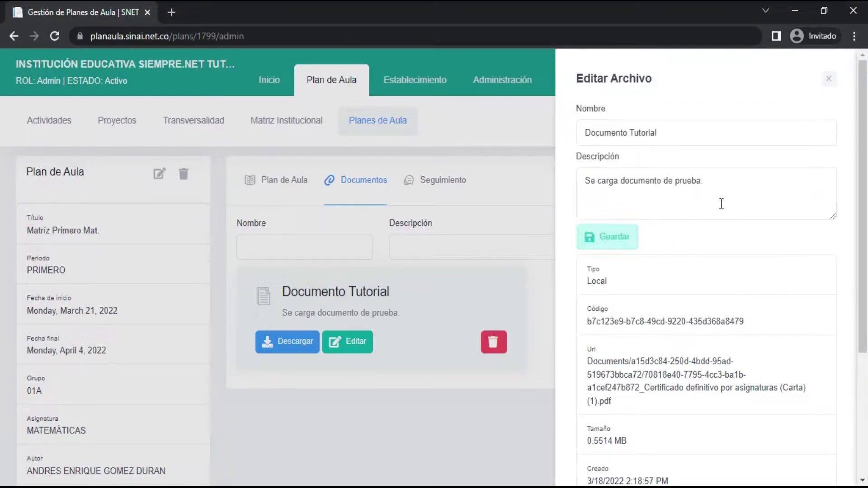
pyautogui.click(829, 80)
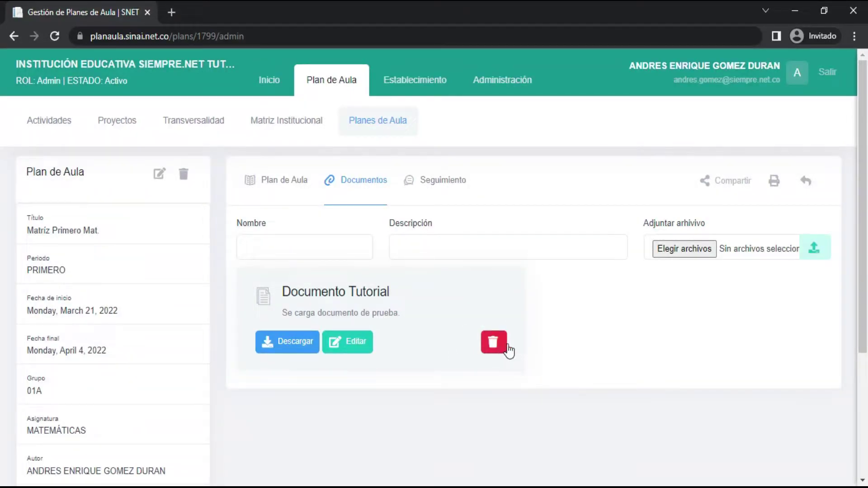
pyautogui.click(578, 331)
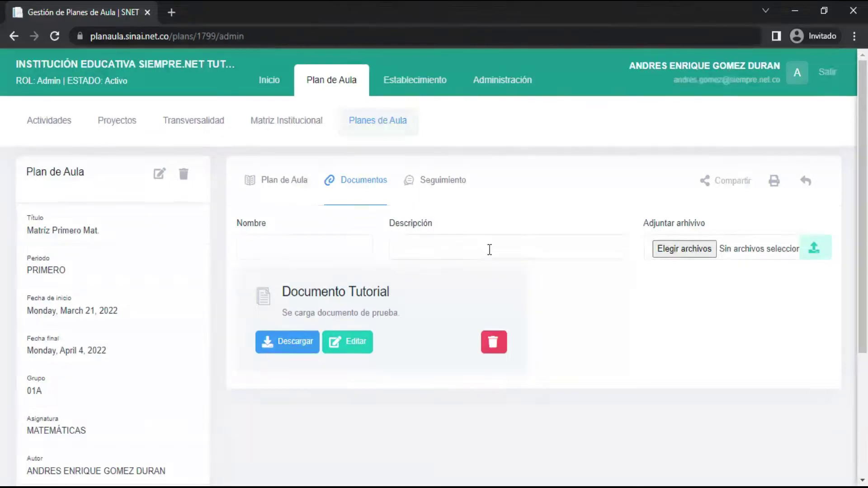
# - Open the plan's Seguimiento section and review its message history through to the latest entry
pyautogui.click(432, 190)
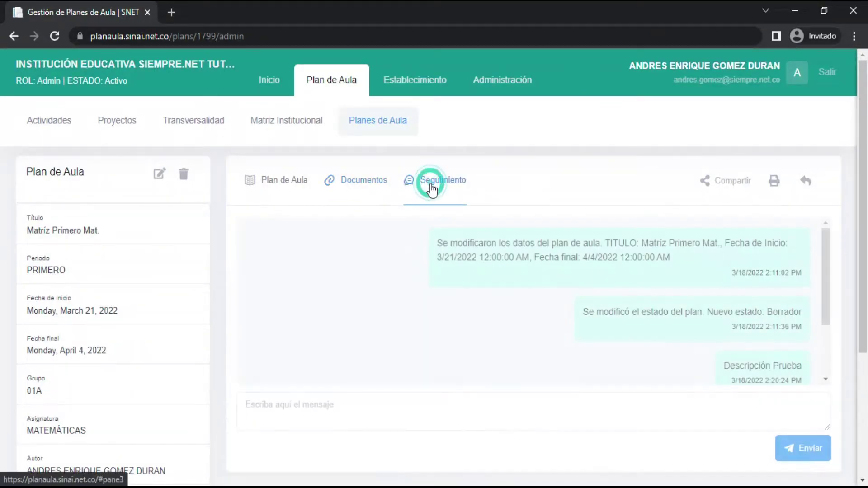
pyautogui.moveTo(824, 246); pyautogui.dragTo(828, 292)
pyautogui.moveTo(823, 289); pyautogui.dragTo(823, 311)
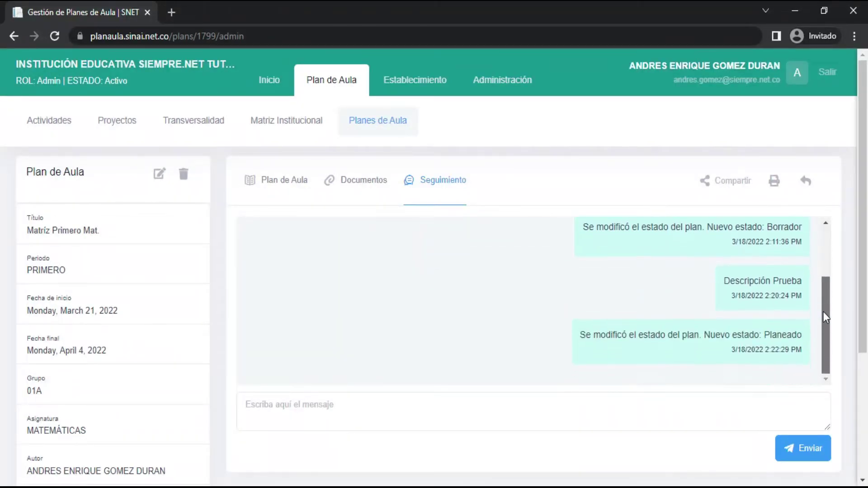
# - Send the follow-up message "Hola profe." in the plan's Seguimiento conversation
pyautogui.click(673, 404)
pyautogui.write('Hola prue')
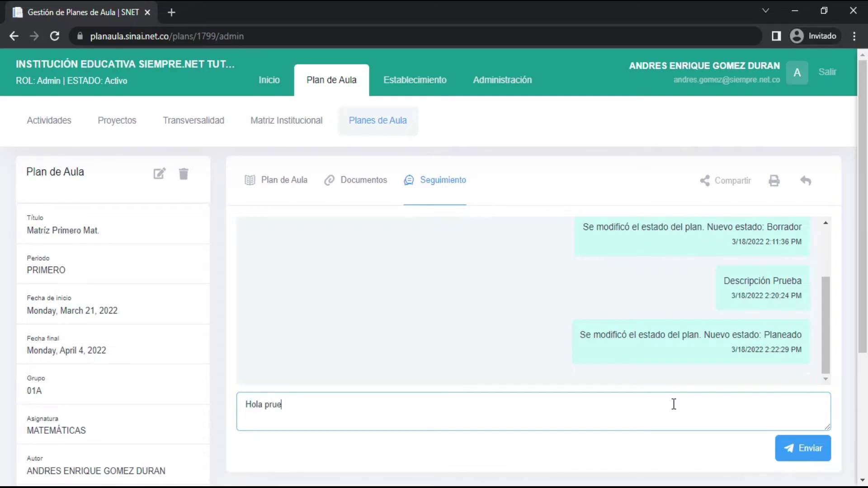
pyautogui.write('bofe')
pyautogui.write('.')
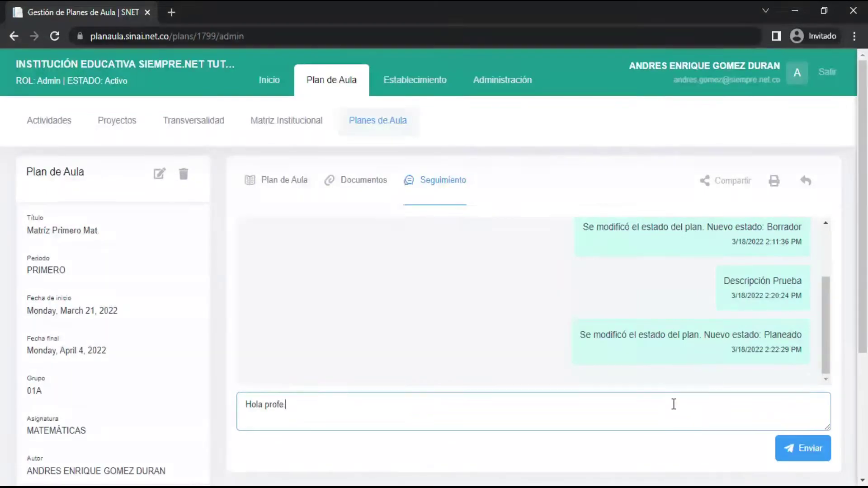
pyautogui.click(786, 458)
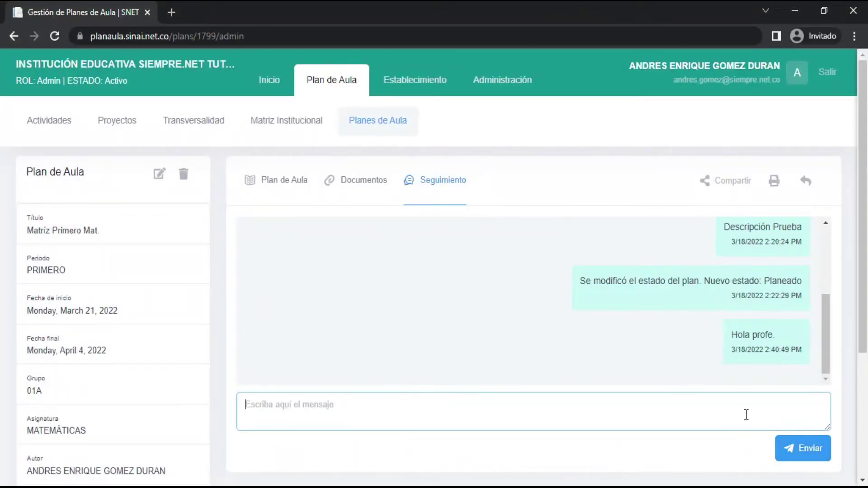
pyautogui.moveTo(827, 333); pyautogui.dragTo(829, 350)
# - Revisit the plan's Documentos and Seguimiento sections and return to its Plan de Aula section
pyautogui.click(720, 185)
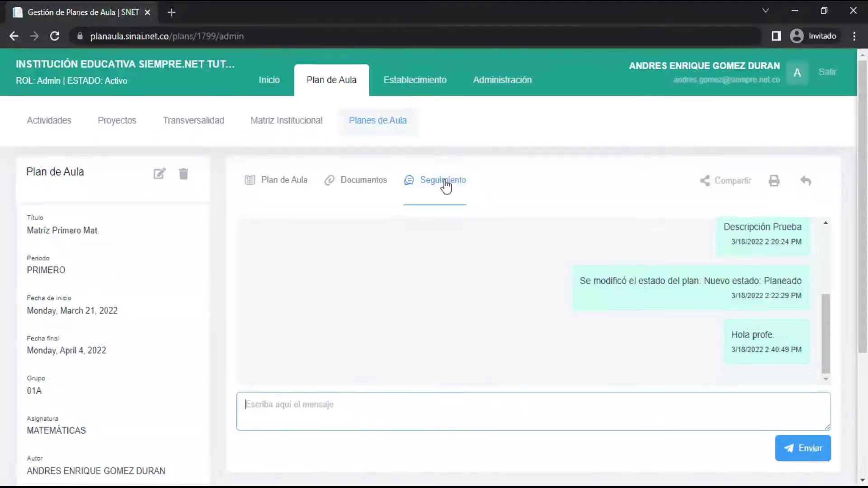
pyautogui.click(280, 190)
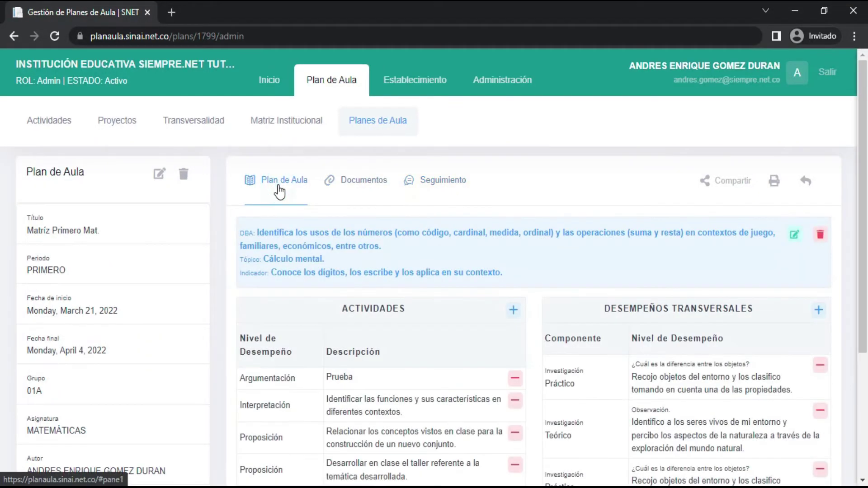
pyautogui.click(351, 190)
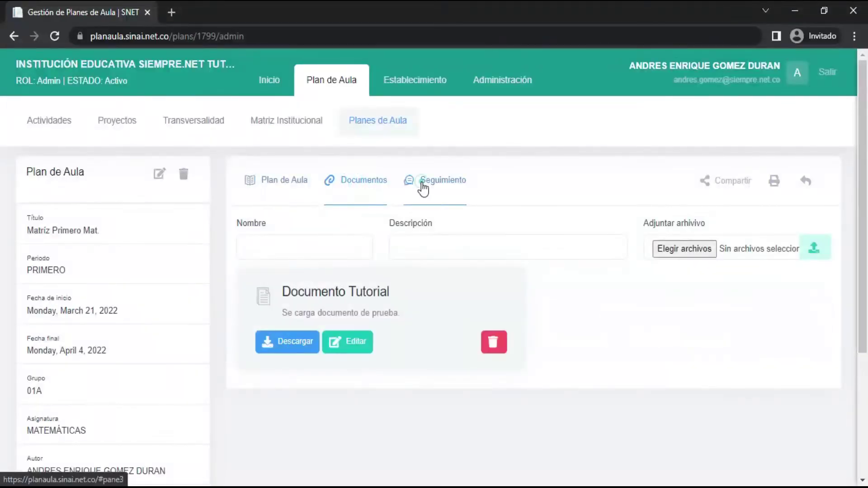
pyautogui.click(420, 189)
pyautogui.click(306, 189)
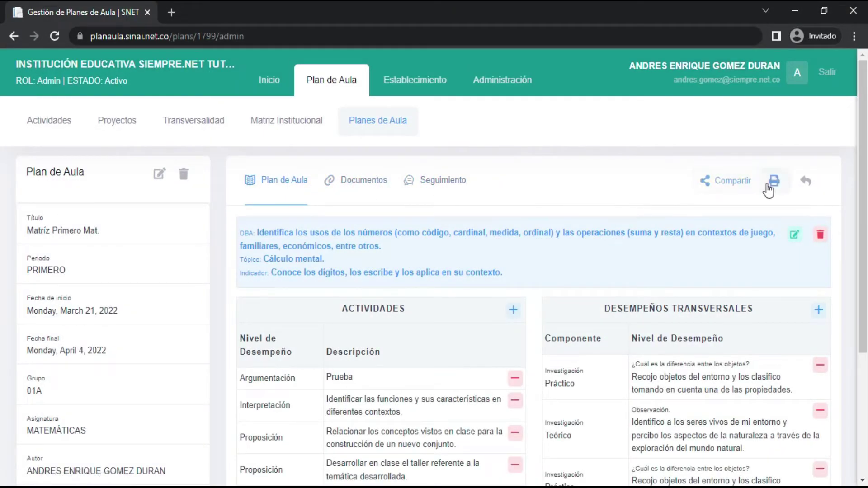
# - Examine the plan's sharing settings, including the available users, permission levels and e-mail notification option, and close the dialog
pyautogui.click(727, 197)
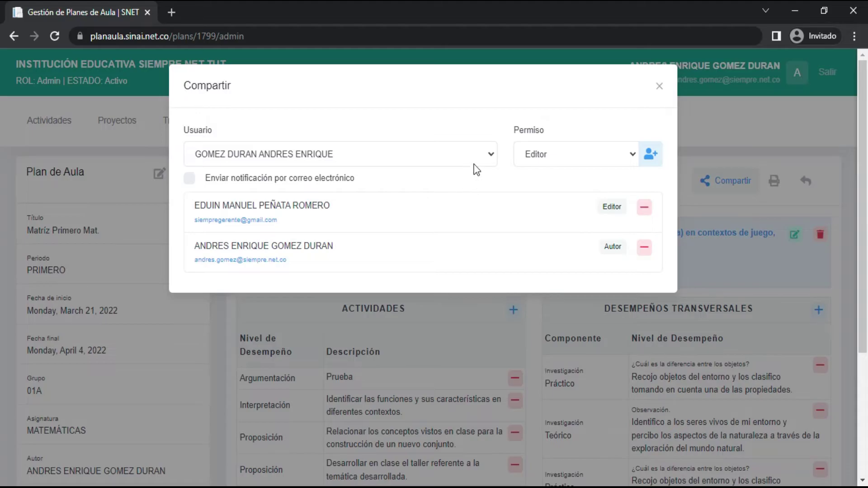
pyautogui.click(488, 155)
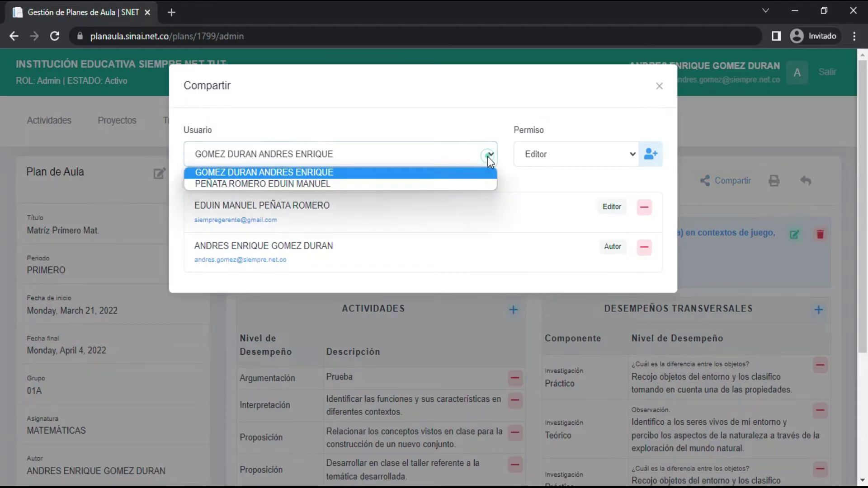
pyautogui.click(452, 184)
pyautogui.click(602, 150)
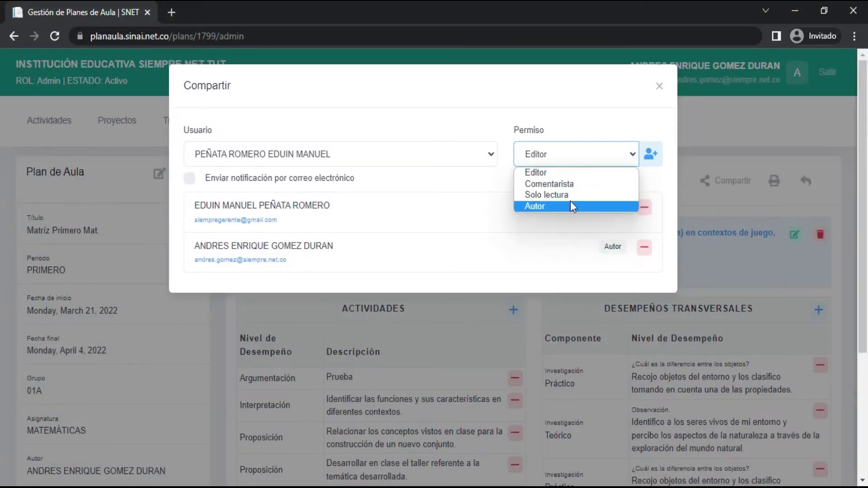
pyautogui.click(470, 179)
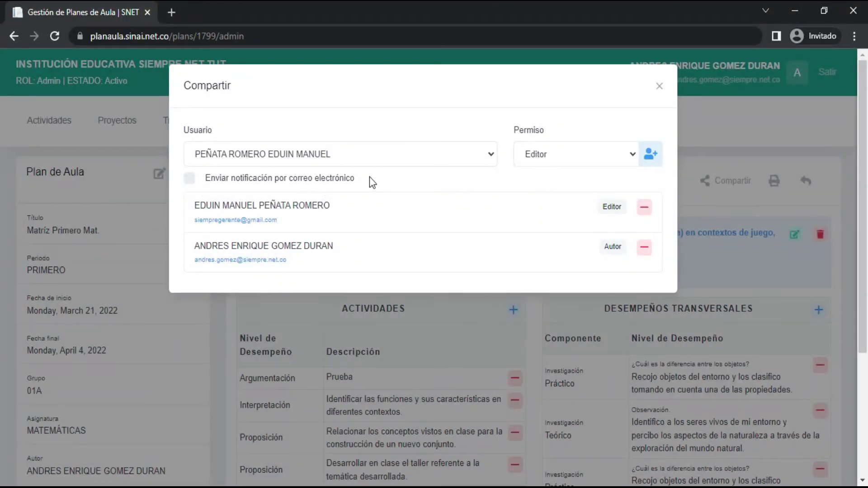
pyautogui.click(189, 179)
pyautogui.click(485, 156)
pyautogui.click(414, 184)
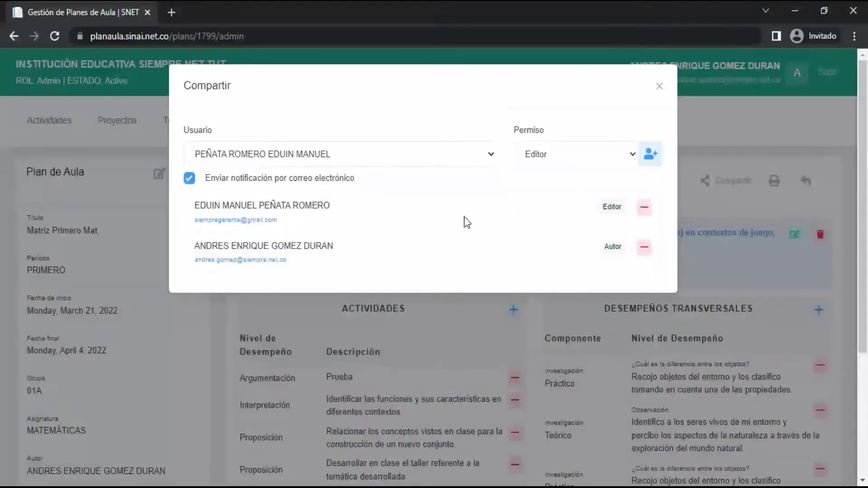
pyautogui.click(660, 87)
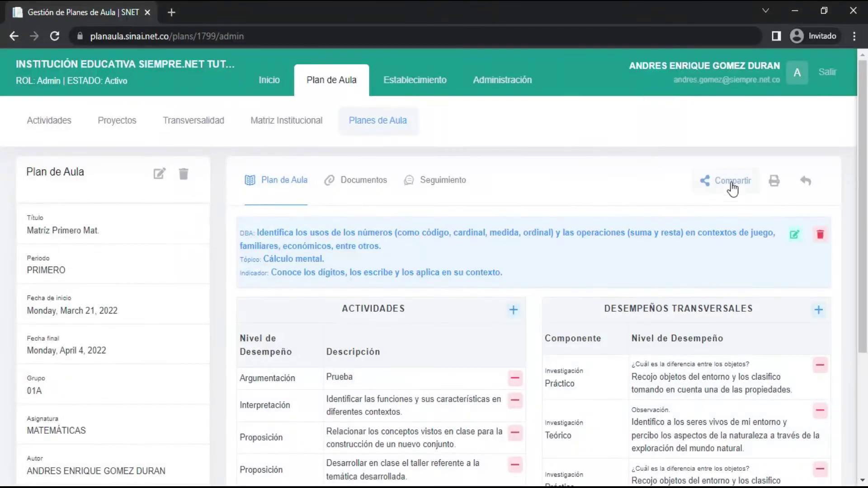
# - Download the plan as a Word document, review it in Word, and return to the list of classroom plans
pyautogui.click(774, 182)
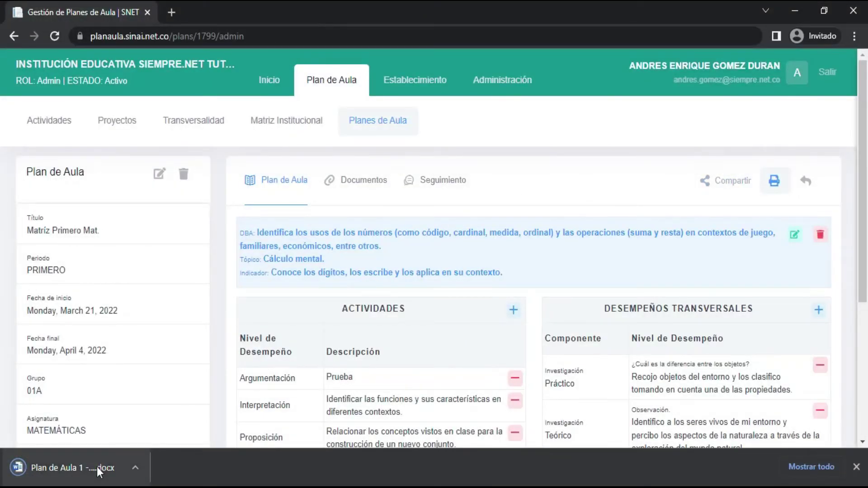
pyautogui.click(97, 467)
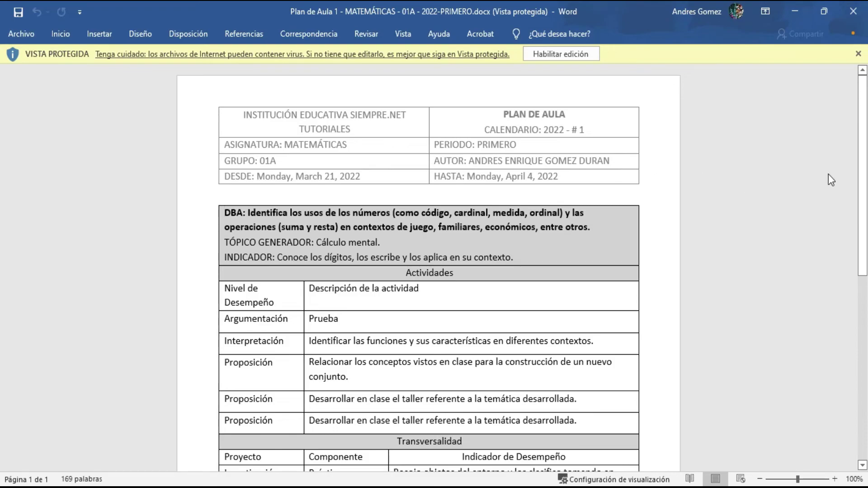
pyautogui.moveTo(863, 119)
pyautogui.mouseDown()
pyautogui.moveTo(864, 204)
pyautogui.moveTo(864, 119)
pyautogui.mouseUp()
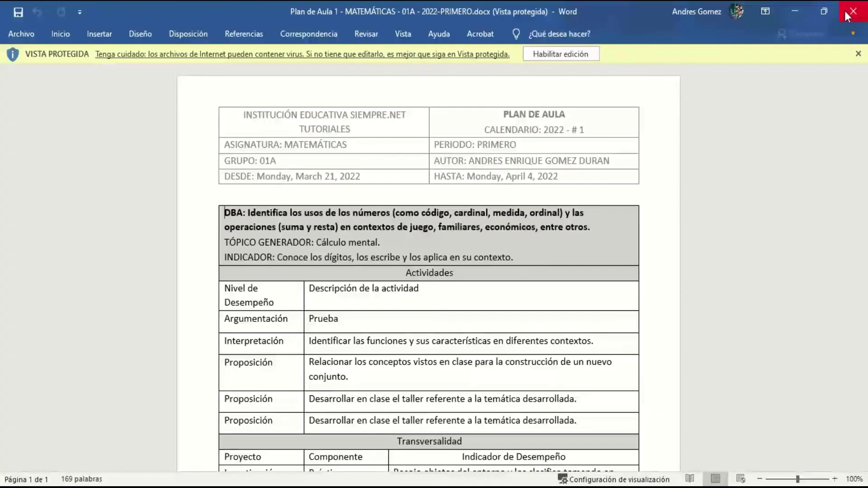
pyautogui.click(848, 14)
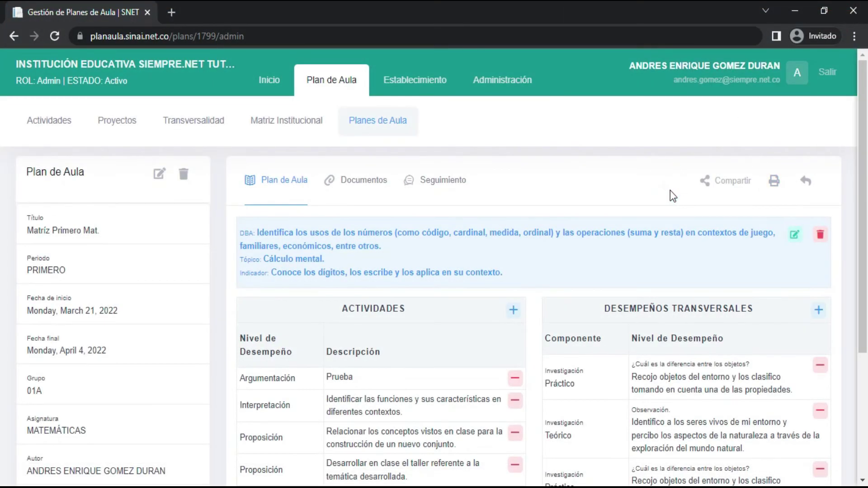
pyautogui.click(808, 183)
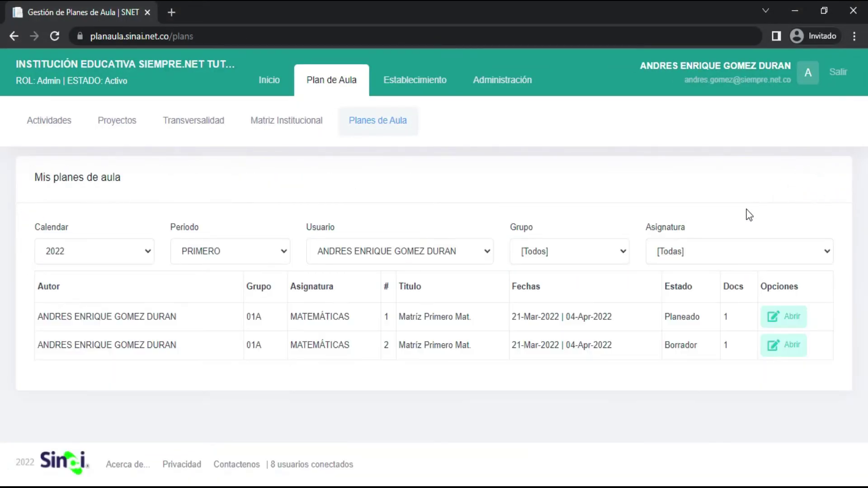